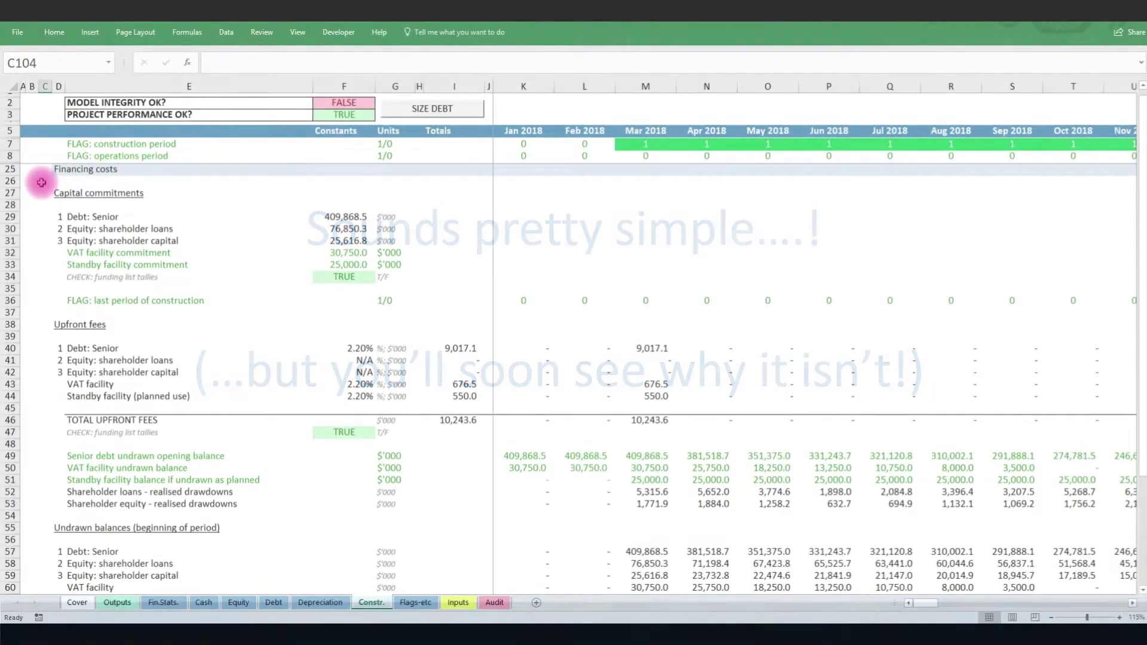
Select and review the Financing costs heading row
left_click(43, 183)
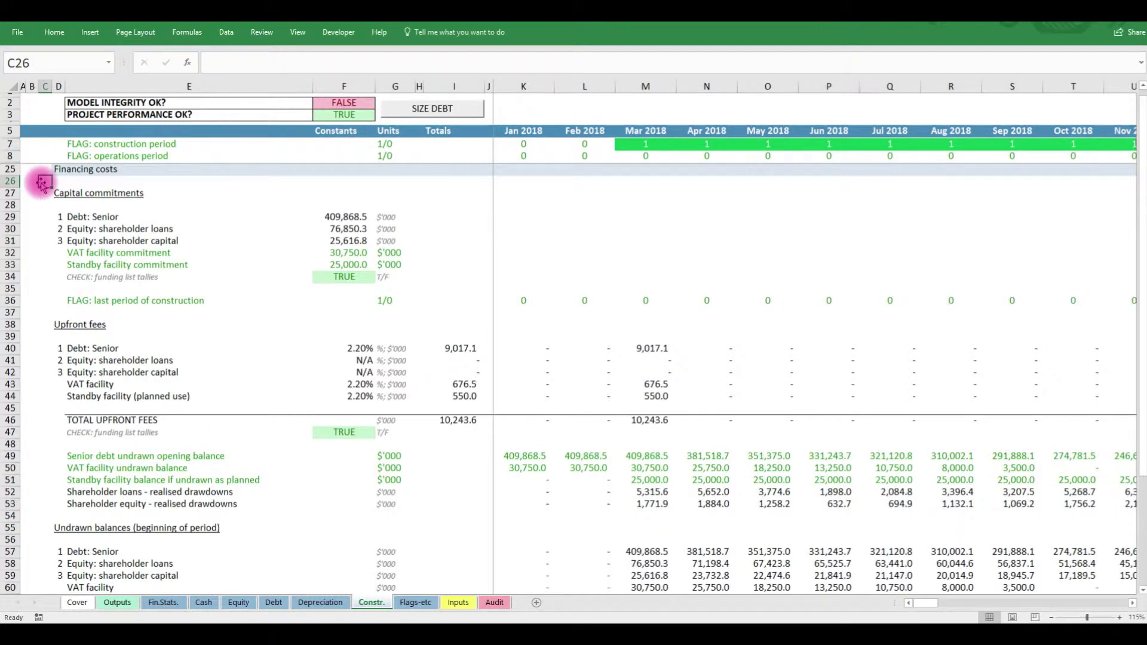
left_click(37, 171)
key("shift+space")
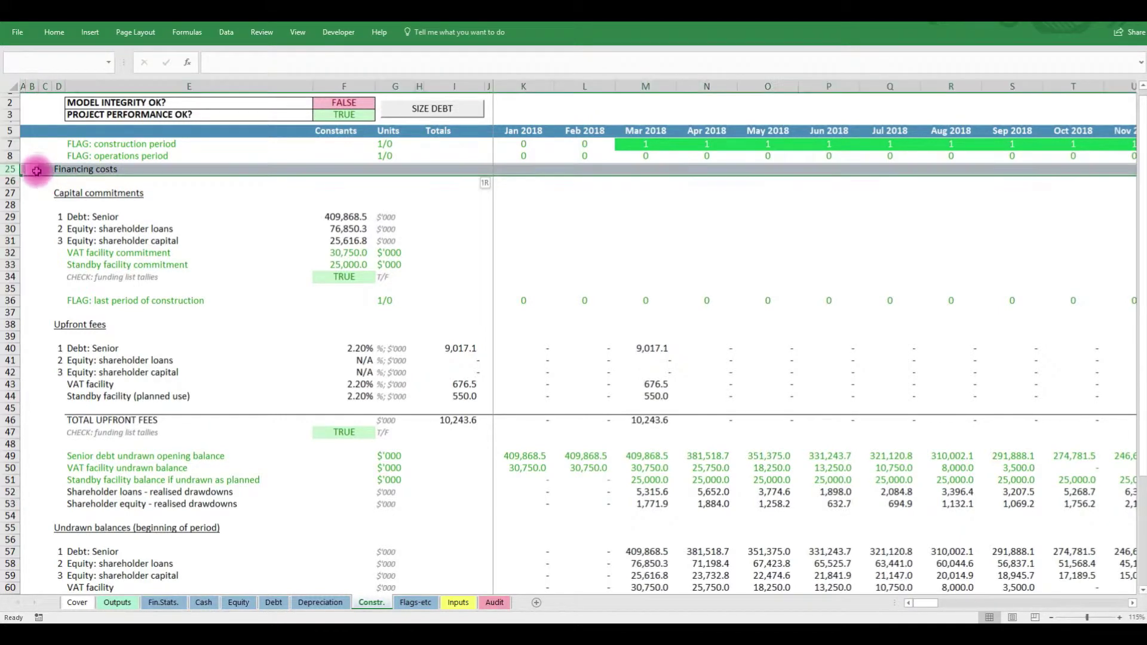
left_click(37, 182)
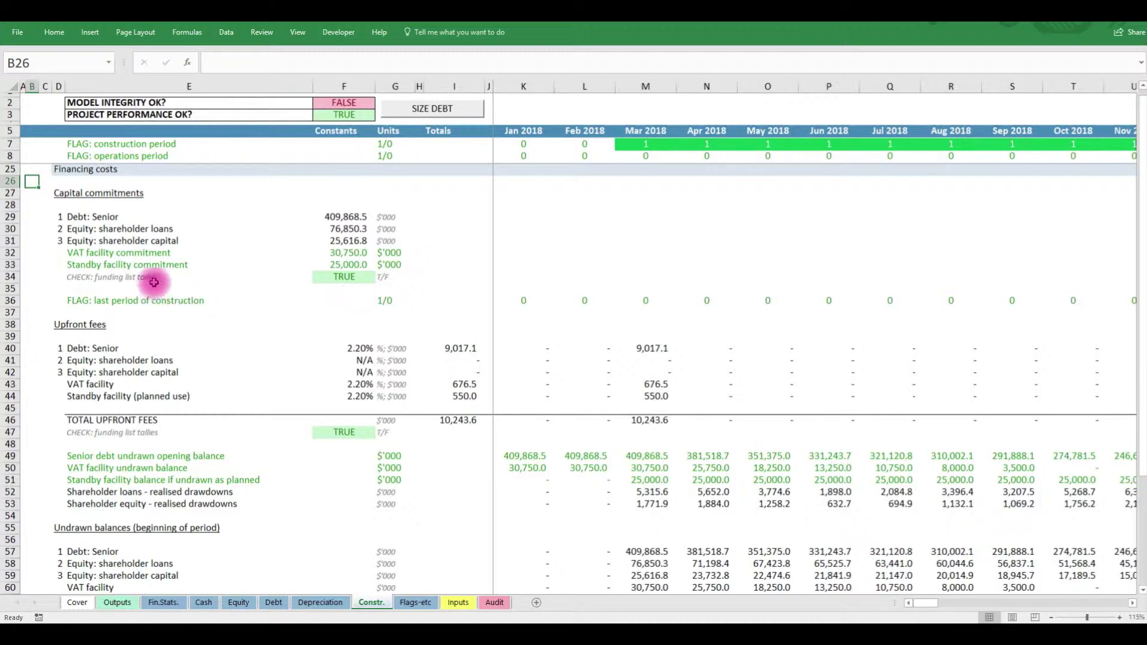
Inspect the senior debt upfront fee line, its F40 rate and the M40 formula
left_click(41, 227)
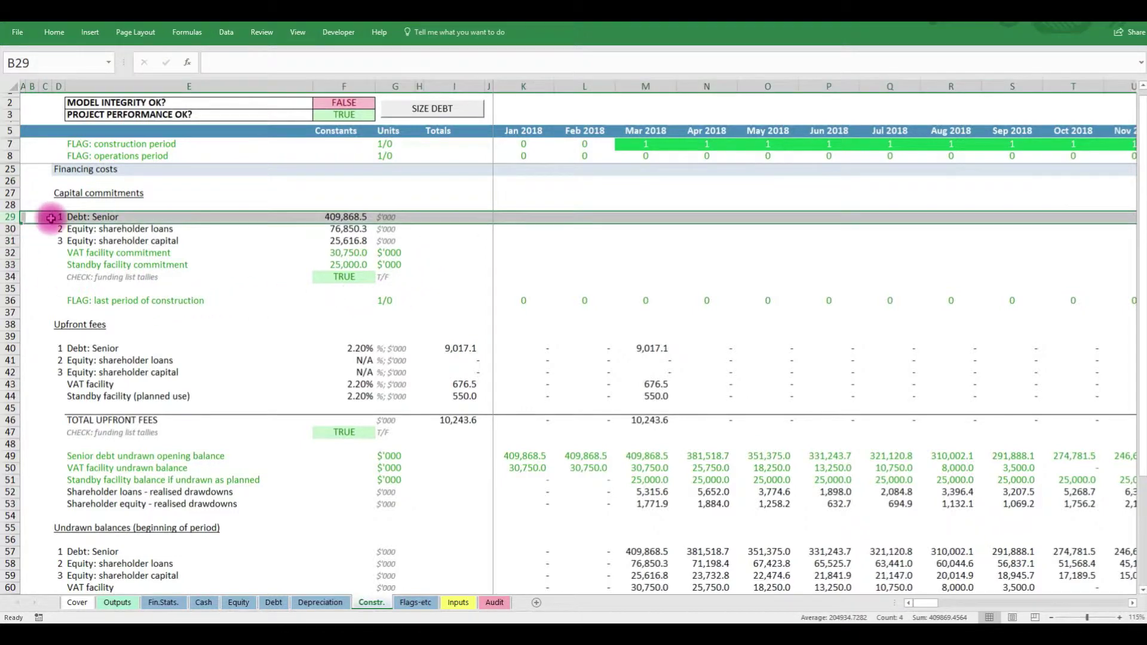
key("Down")
key("Down")
key("Down")
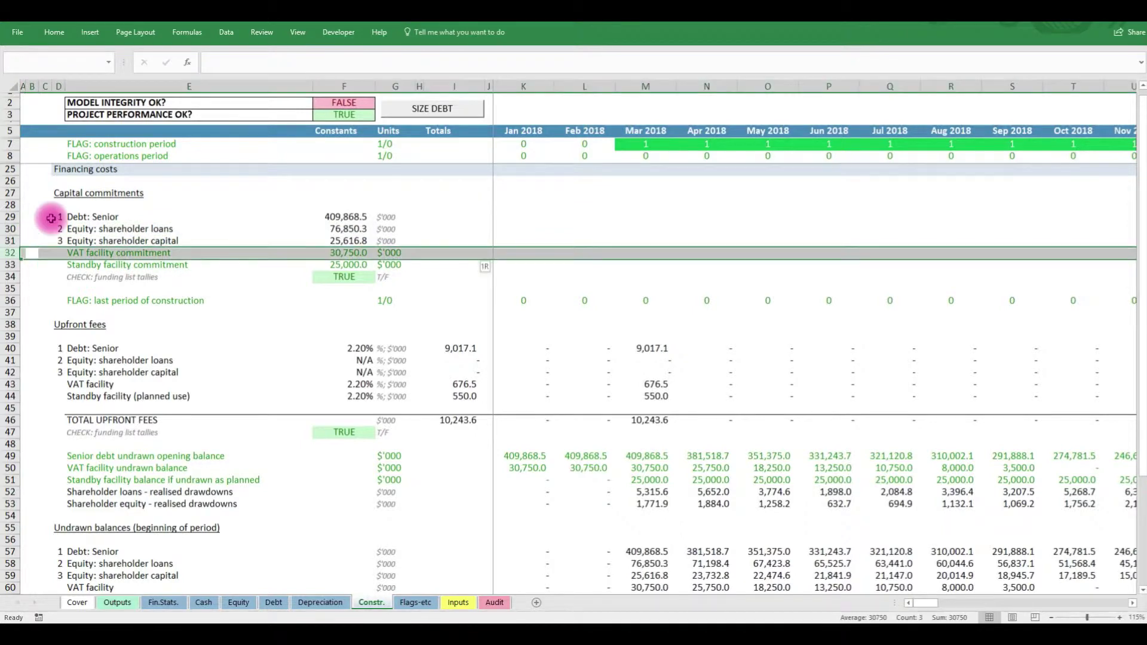
key("Down")
key("Down")
key("Down")
key("Down")
key("Down")
key("Down")
key("Down")
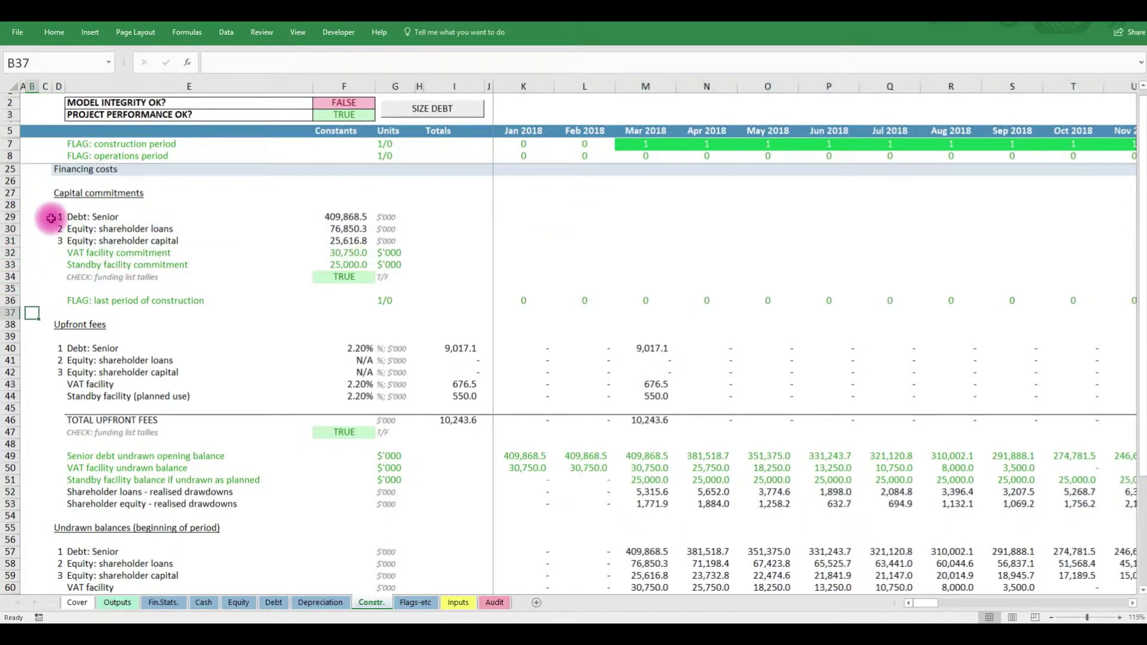
key("shift+space")
key("Right")
key("Right")
key("Right")
key("Right")
key("Right")
key("Right")
key("Right")
key("Right")
key("Right")
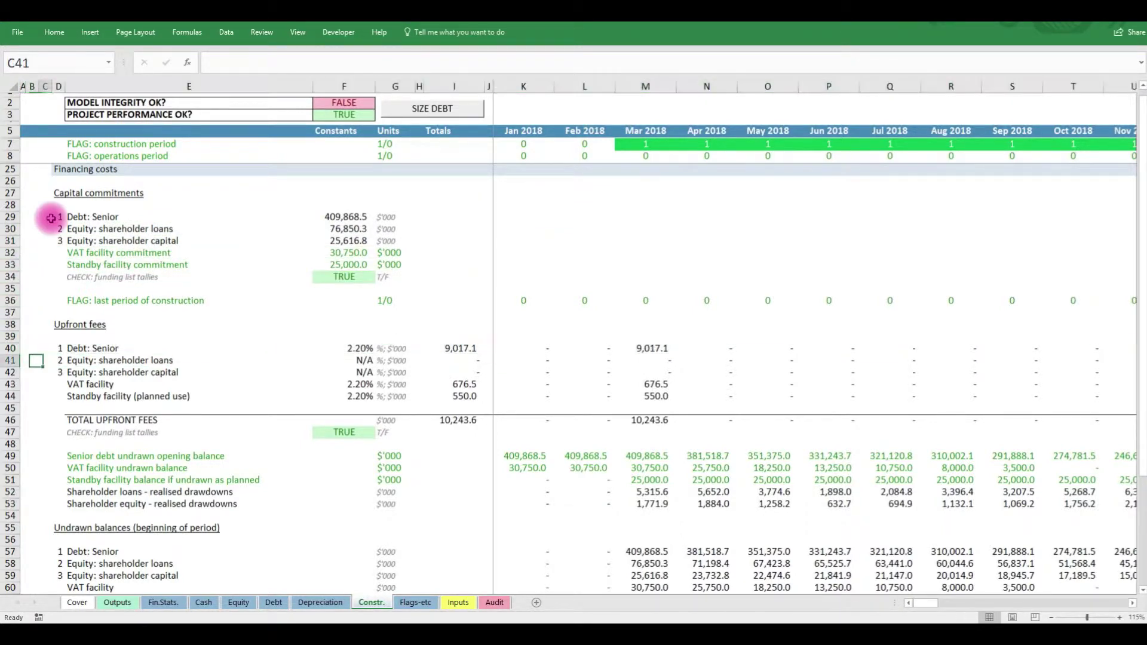
key("Left")
key("Left")
key("Left")
key("Left")
key("Left")
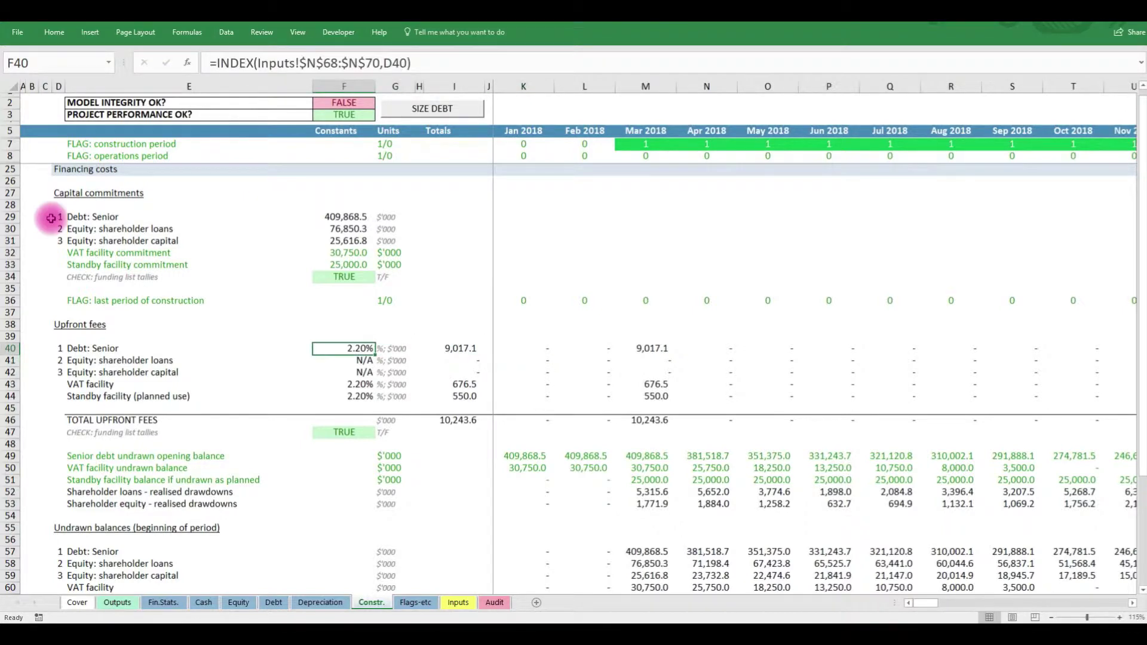
key("Right")
key("Right")
key("Right")
key("Right")
key("Right")
key("Right")
key("Right")
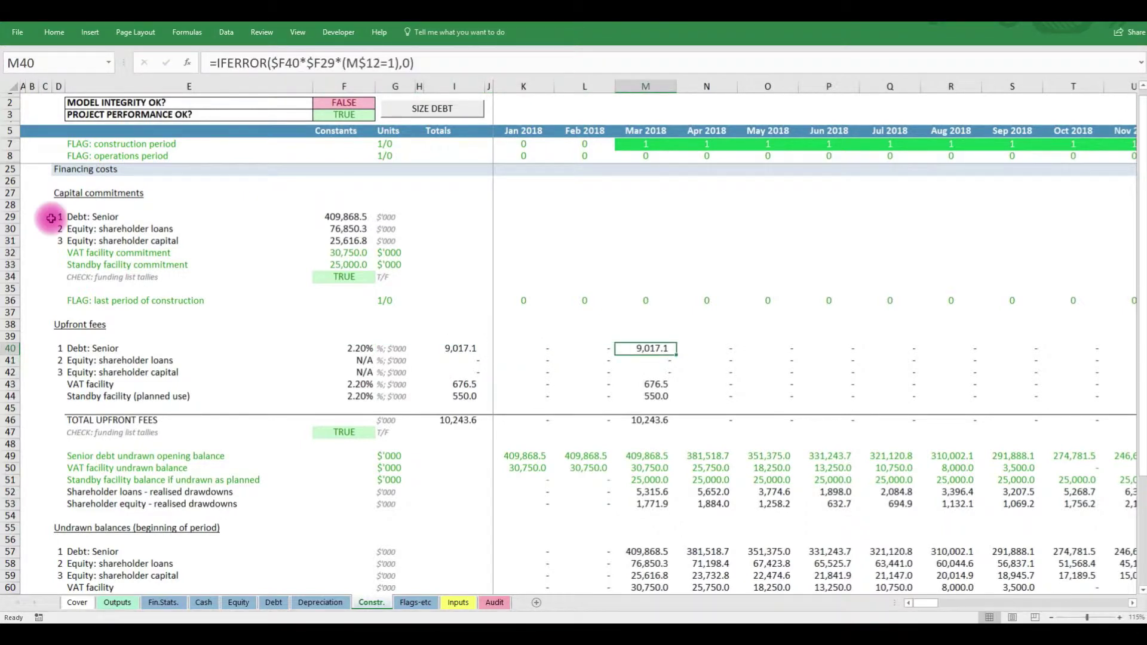
key("F2")
key("Escape")
Check the TOTAL UPFRONT FEES sum and select the undrawn balance rows 57 to 61
key("Down")
key("Down")
key("Down")
key("Down")
key("Down")
key("Down")
key("F2")
key("Return")
key("Down")
key("Down")
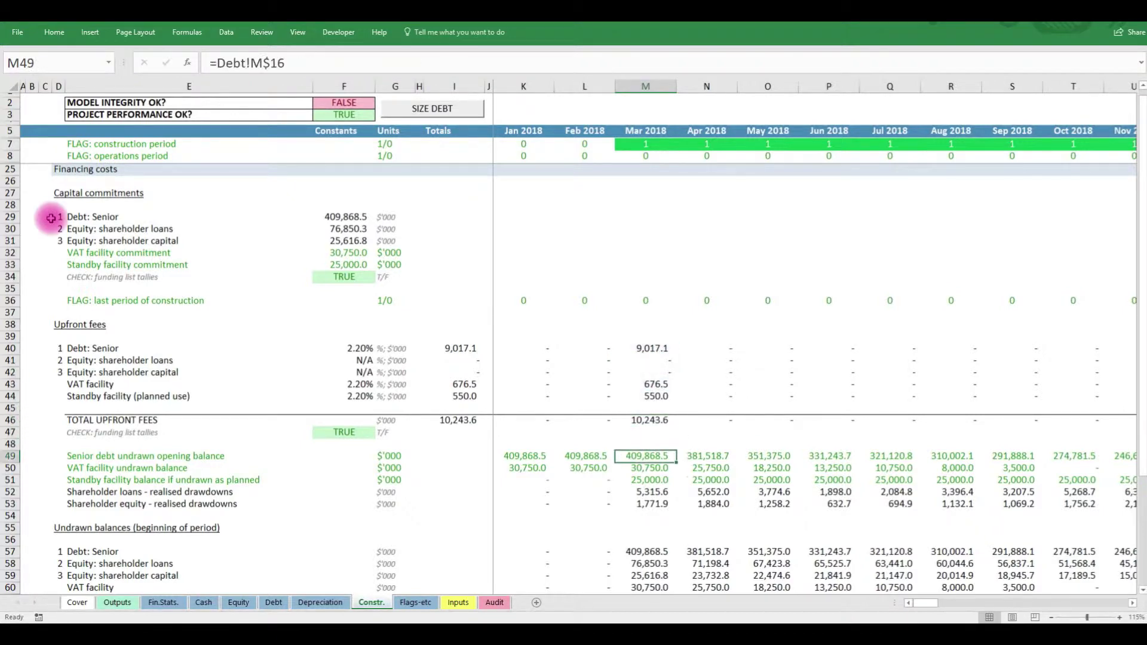
key("Down")
key("Down")
key("Down")
key("Down")
key("Down")
key("Down")
key("Down")
key("Down")
key("Down")
key("Down")
key("Down")
key("Down")
key("Down")
key("Down")
key("Down")
key("Down")
key("Down")
key("Up")
key("Up")
key("Up")
key("Up")
key("Up")
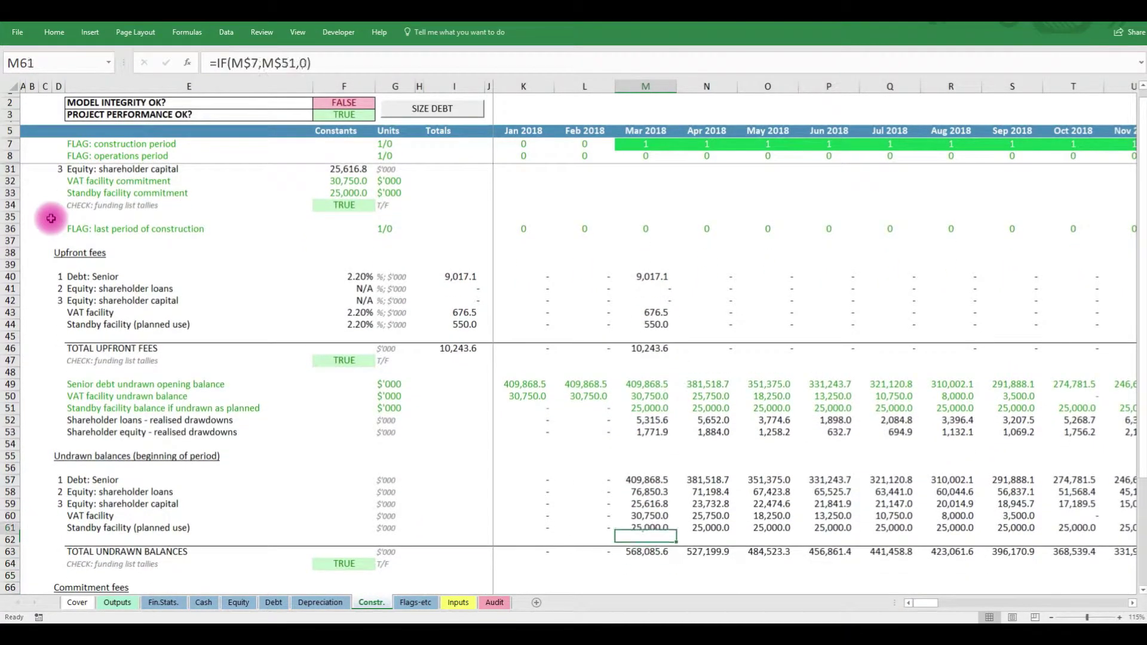
key("Up")
key("Up")
key("Up")
key("Up")
key("shift+space")
key("shift+Down")
key("shift+Down")
key("shift+Down")
key("shift+Down")
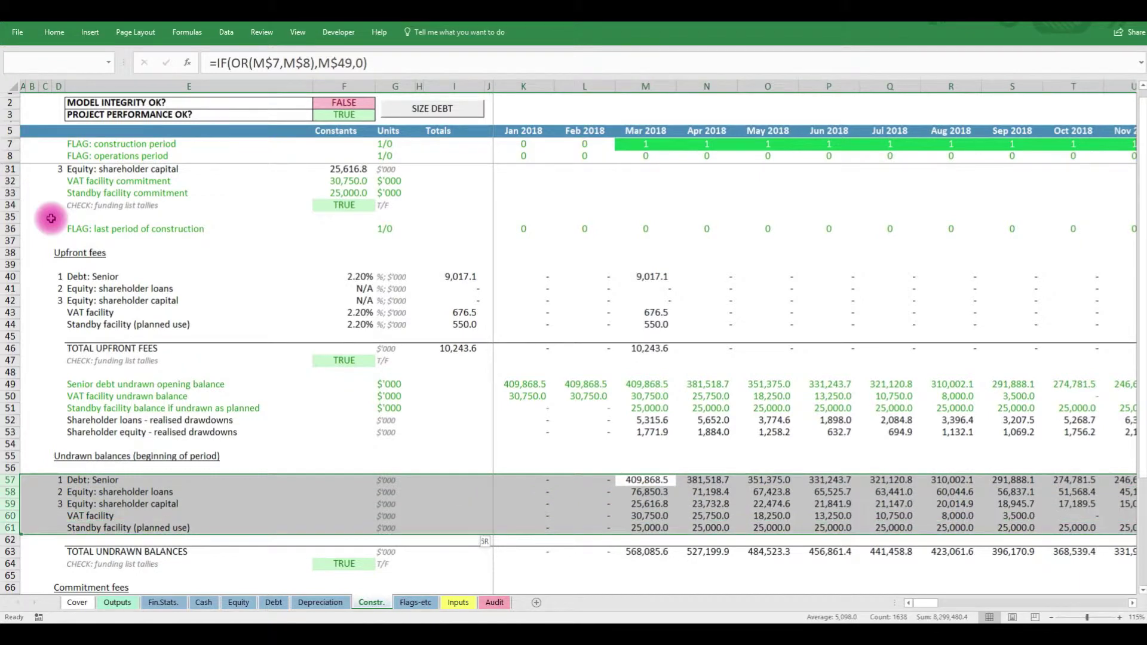
Review the commitment fee rates, including the M68 rate formula
key("Down")
key("Down")
key("Down")
key("Down")
key("Down")
key("Down")
key("Down")
key("Down")
key("Down")
key("Down")
key("Down")
key("Down")
key("Down")
key("Down")
key("Down")
key("Down")
key("Down")
key("Down")
key("Down")
key("Down")
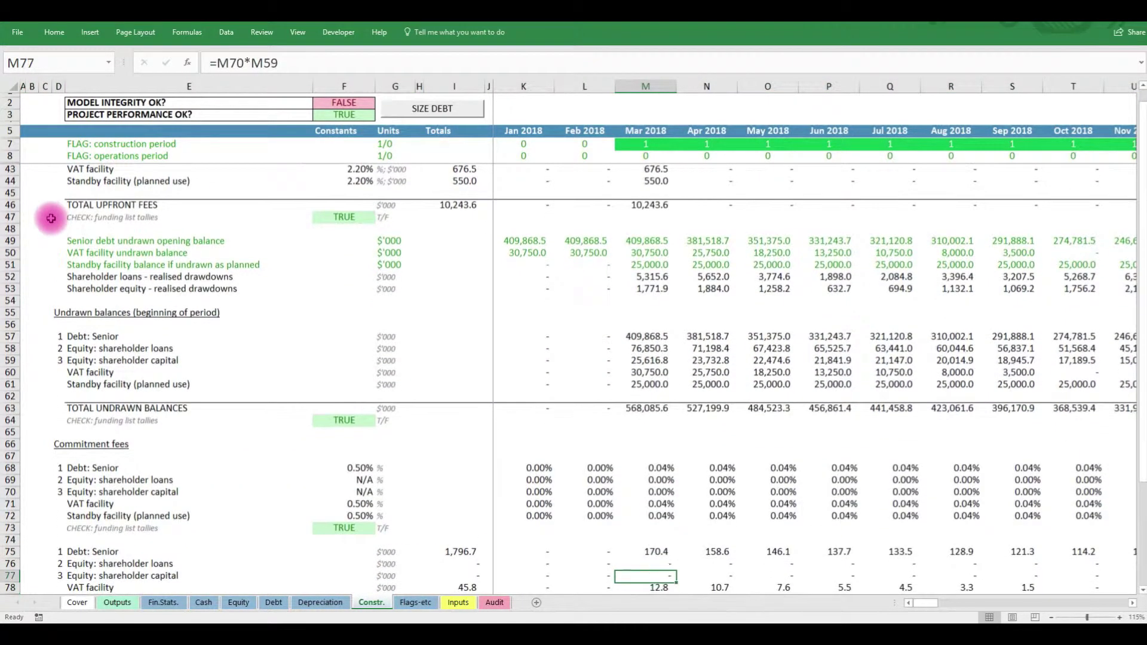
key("Up")
key("Up")
key("Up")
key("Up")
key("Up")
key("Up")
key("Up")
key("Up")
key("Up")
key("Up")
key("Down")
key("F2")
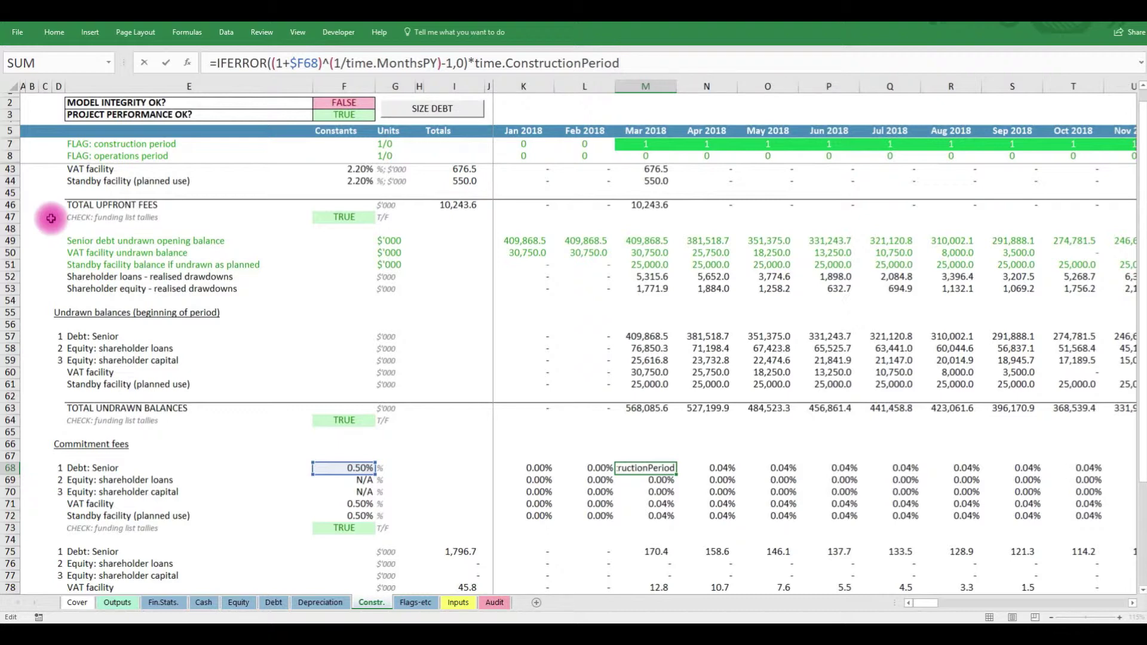
key("Escape")
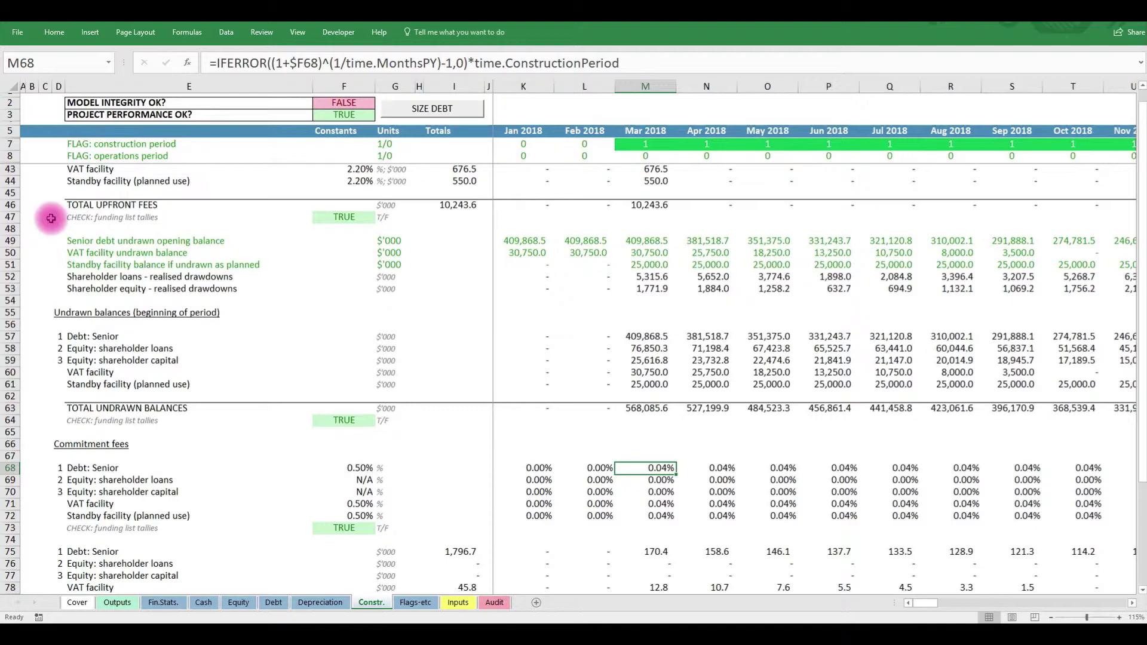
key("Down")
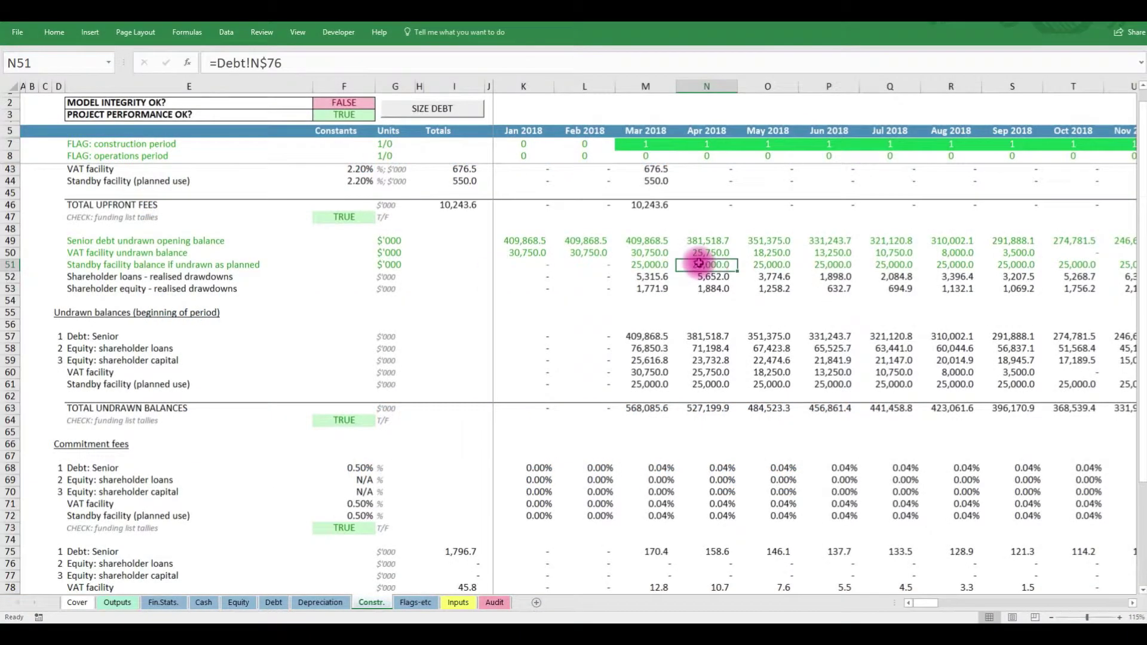
Trace N51 to its Debt sheet source, then inspect the K46 and K63 sums
key("ctrl+bracketleft")
key("shift+space")
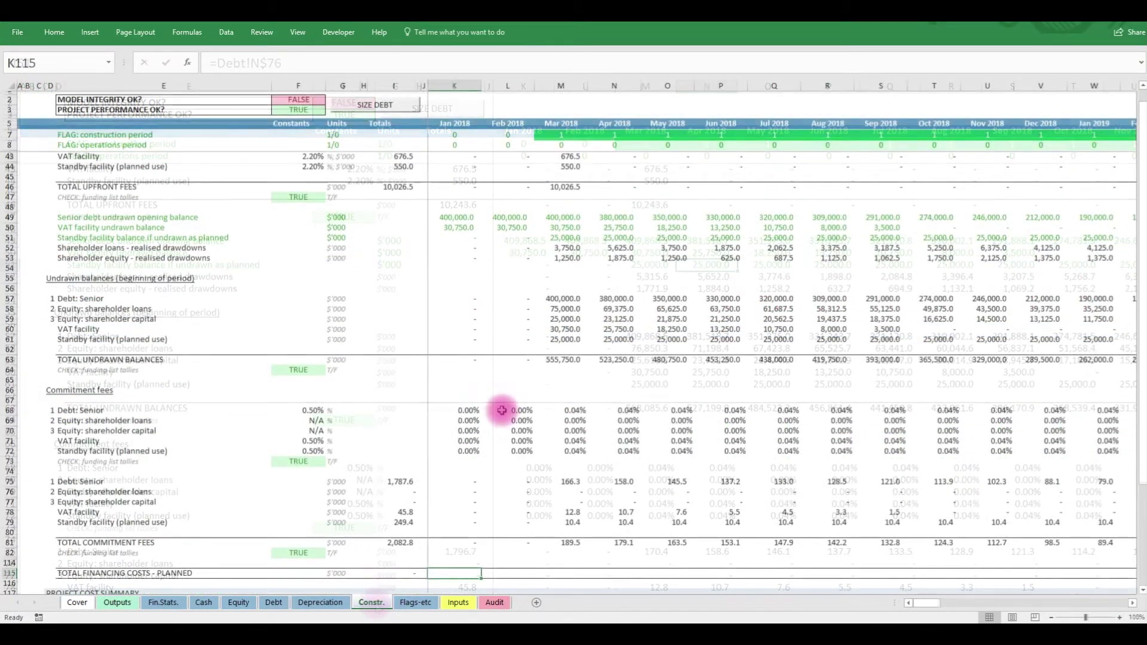
left_click(460, 187)
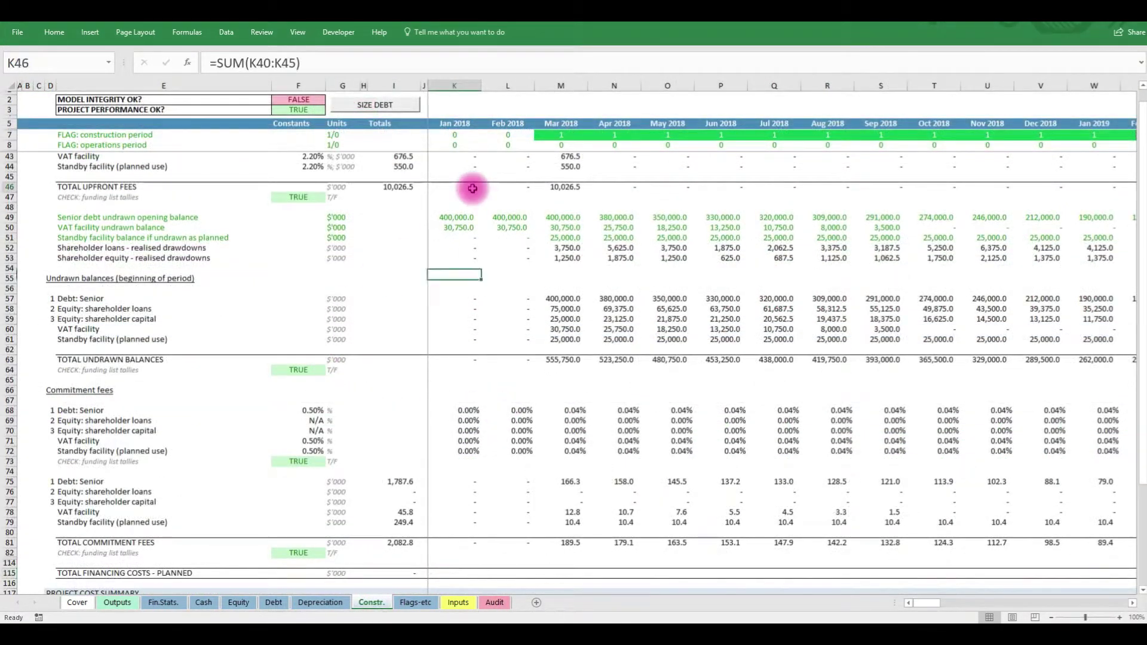
key("F2")
left_click(455, 359)
key("F2")
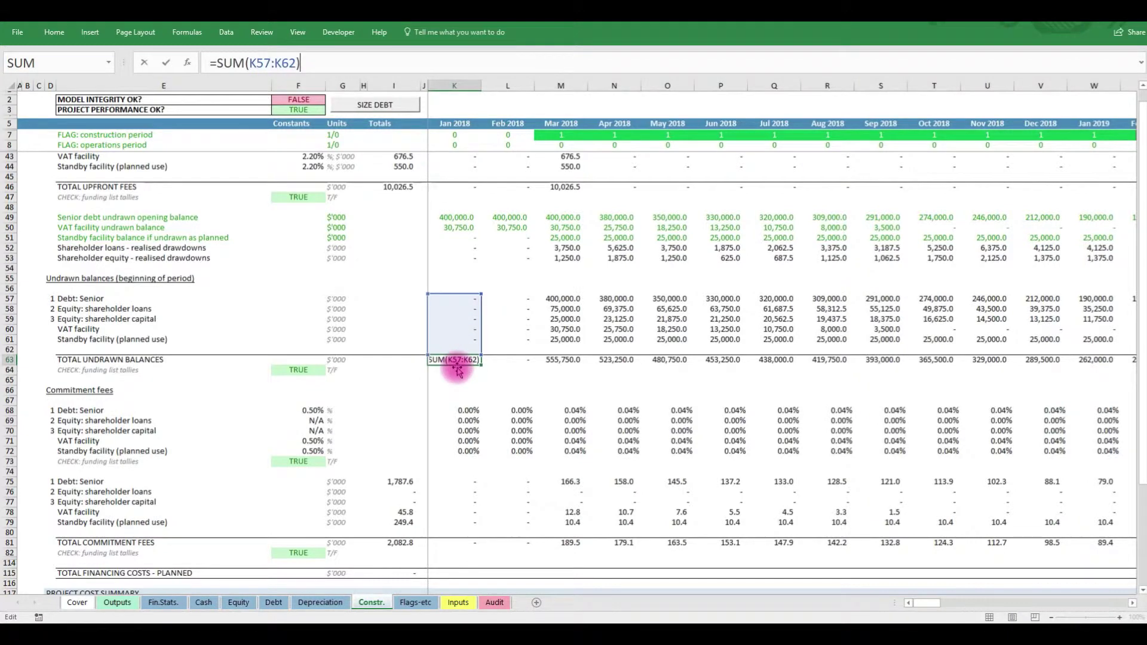
key("Escape")
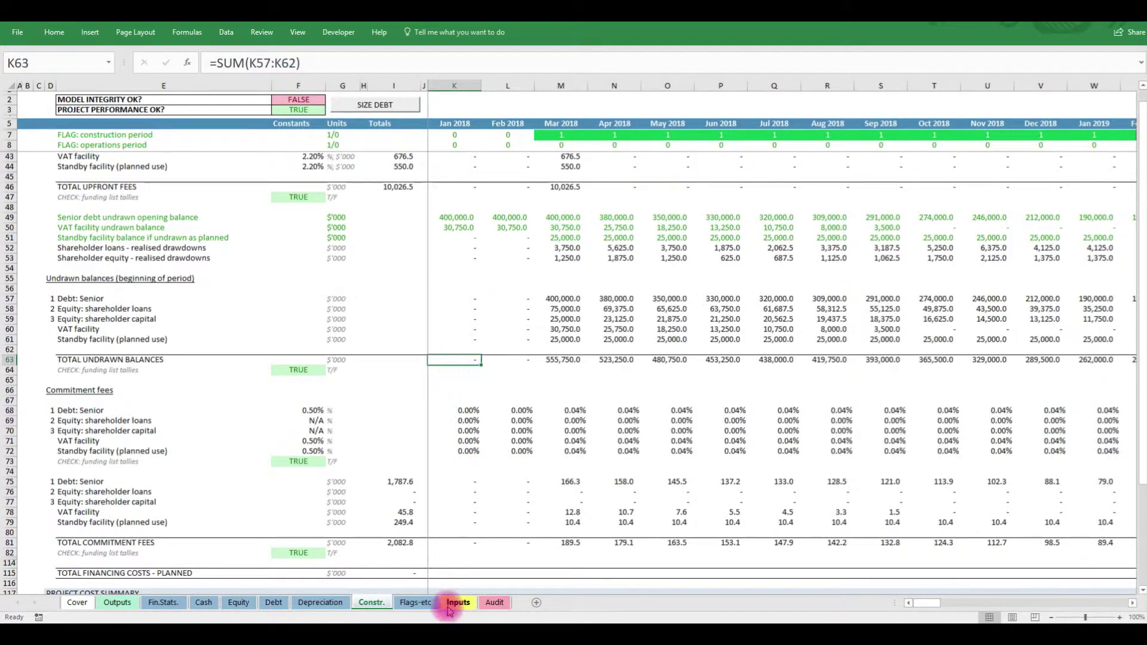
Enter =SUM(K46,K63) in the Jan 2018 TOTAL FINANCING COSTS - PLANNED cell K115
left_click(452, 574)
type("=sum(")
left_click(464, 187)
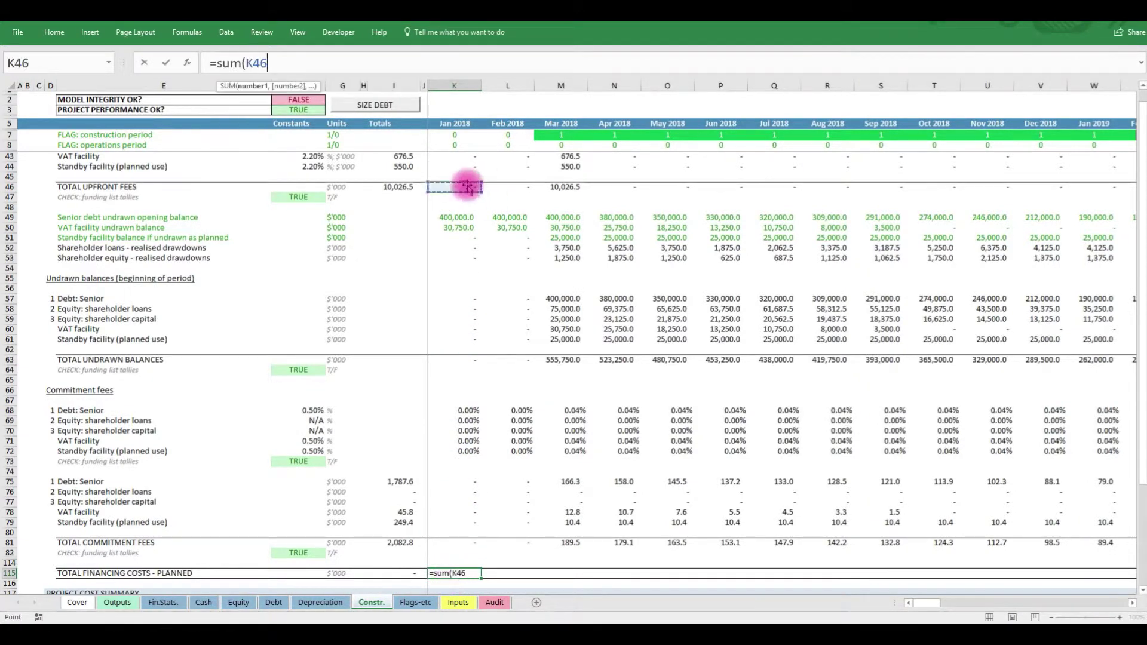
type(",")
left_click(466, 359)
key("Return")
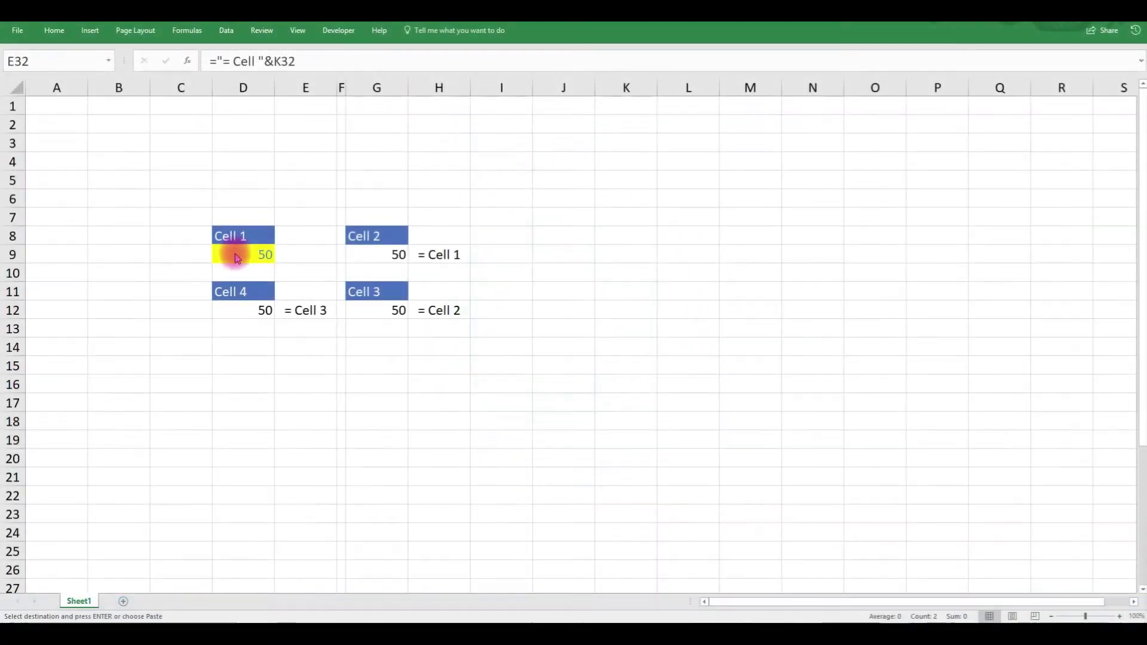
Trace dependents from Cell 1 through Cells 2, 3 and 4, then remove the arrows
left_click(237, 257)
key("alt+m")
key("d")
double_click(236, 255)
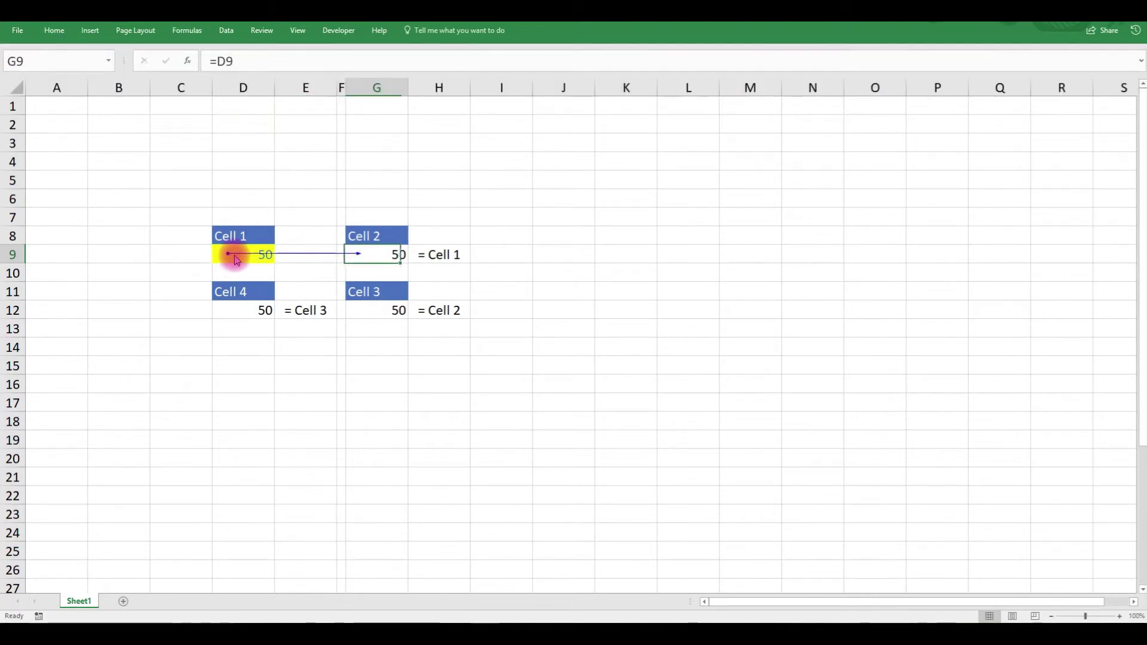
key("alt+m")
key("d")
key("ctrl+]")
key("alt+m")
key("d")
key("ctrl+]")
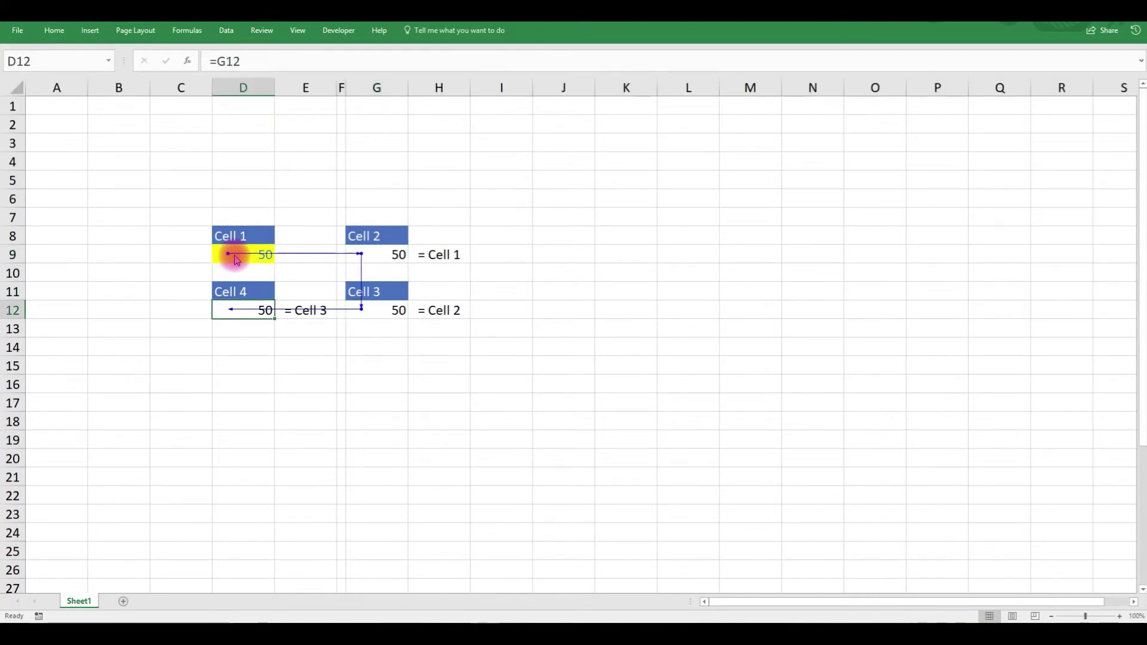
key("alt+m")
key("d")
Paste a link to Cell 4 into Cell 1 and dismiss the circular-reference warning
key("Return")
left_click(247, 254)
key("alt+m")
key("a")
key("a")
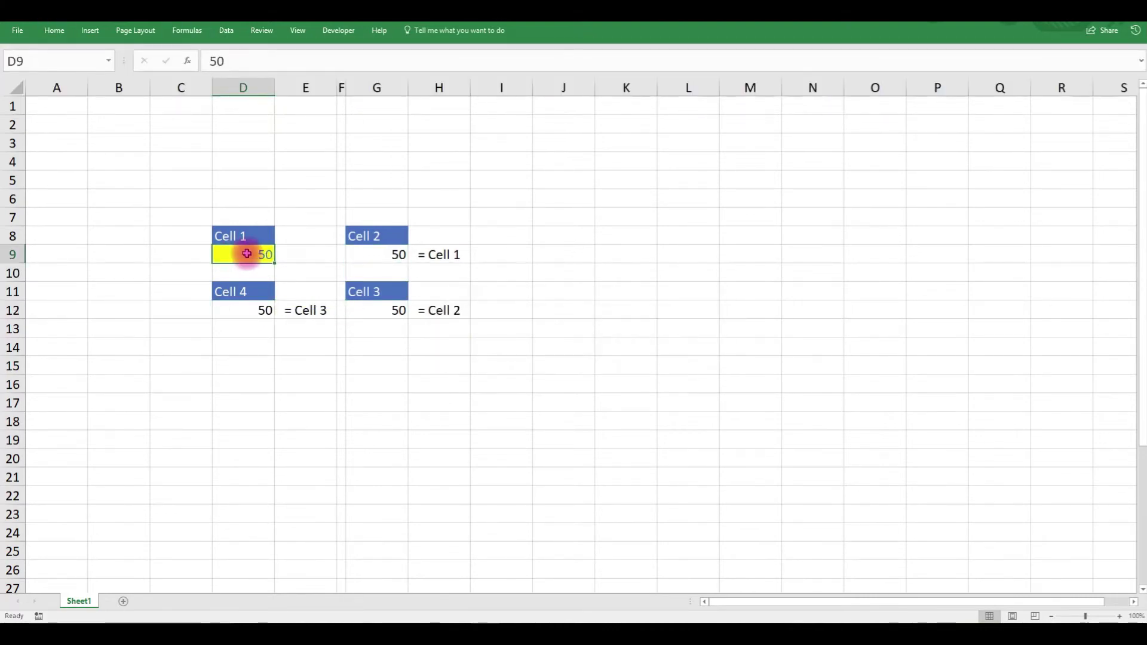
key("alt+h")
key("v")
key("n")
key("Return")
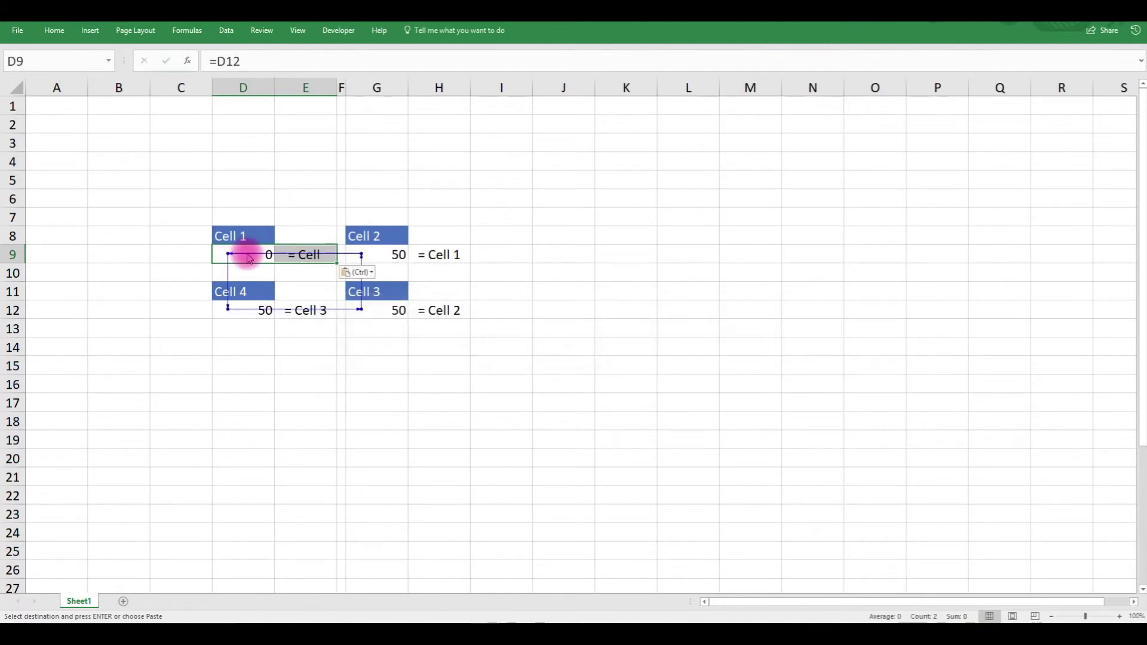